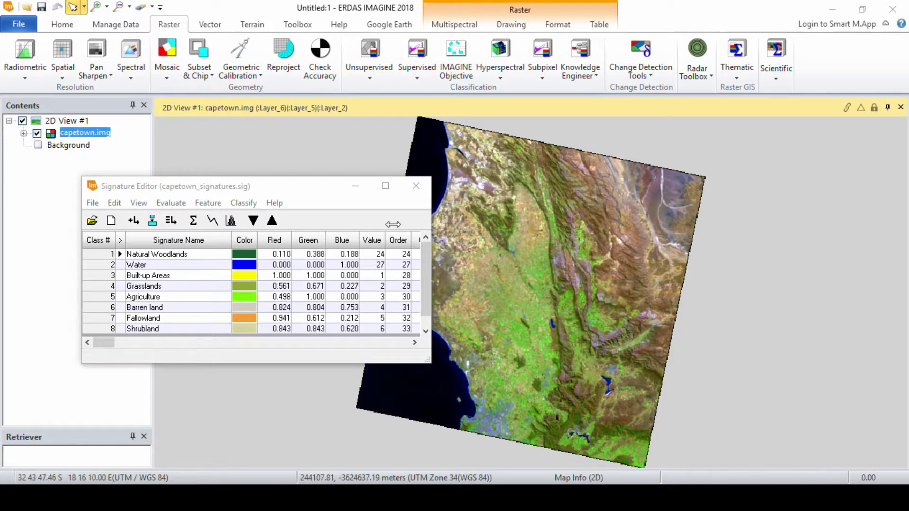
Step: With all eight land-cover signatures selected, open the Evaluate menu
left_click(139, 203)
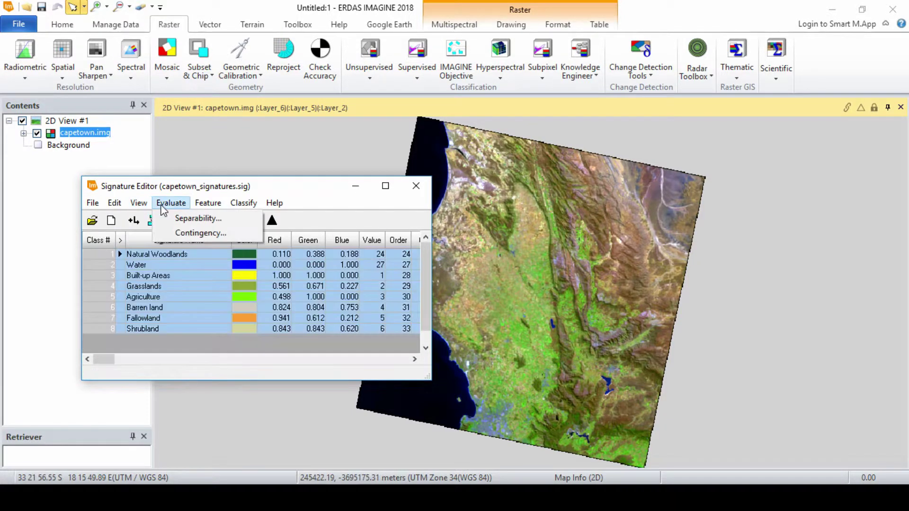
Step: Run a Contingency evaluation using Maximum Likelihood with Use Probabilities and Pixel Percentages enabled
left_click(198, 233)
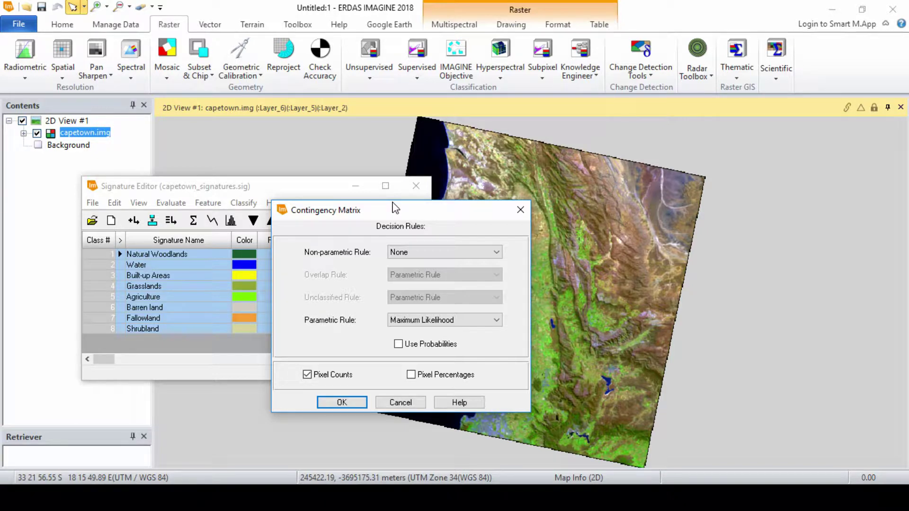
left_click(496, 320)
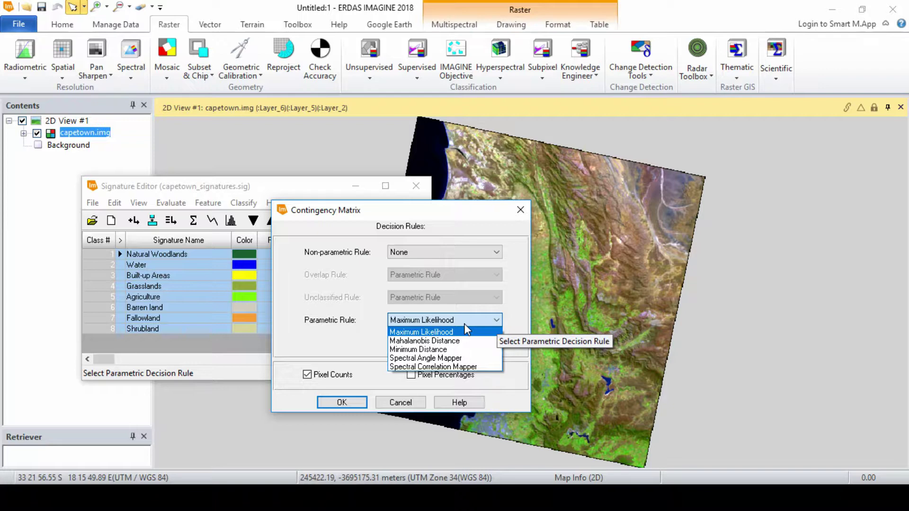
left_click(436, 332)
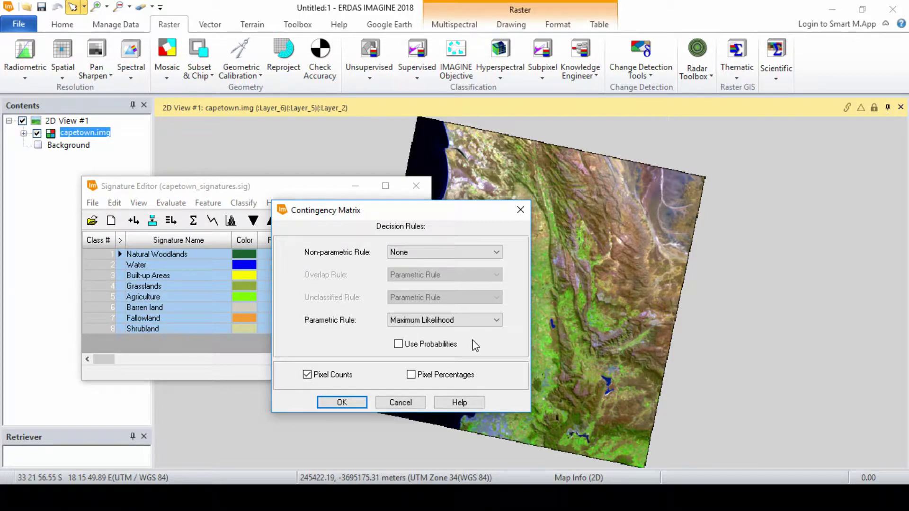
left_click(399, 344)
left_click(411, 375)
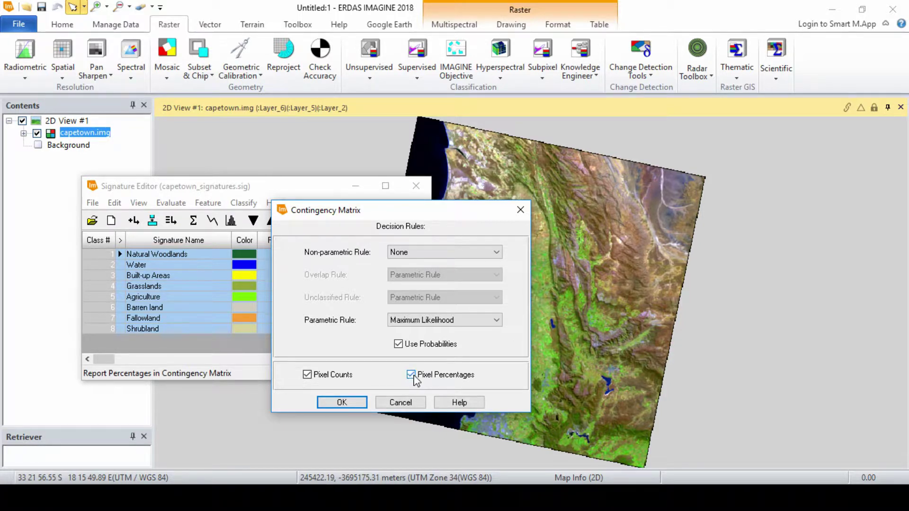
left_click(356, 403)
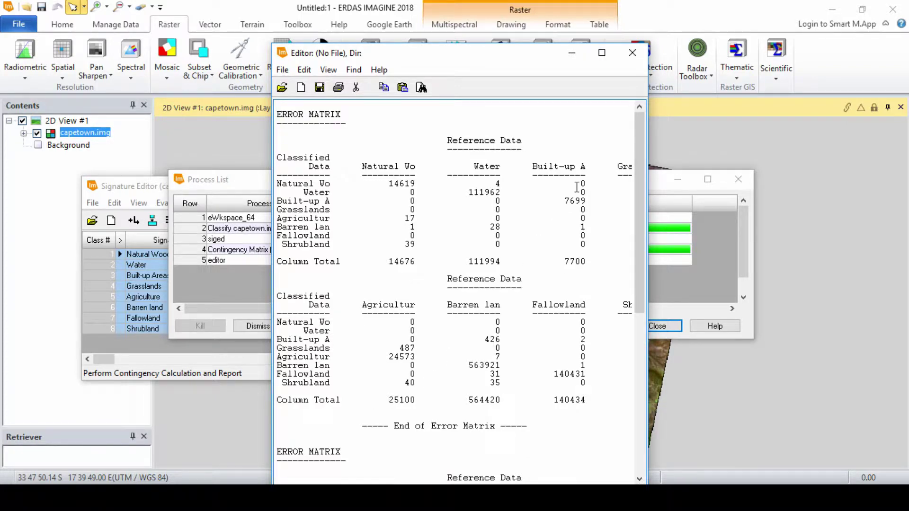
Step: Maximize the error matrix report and scroll down to the percentage matrix
left_click(602, 53)
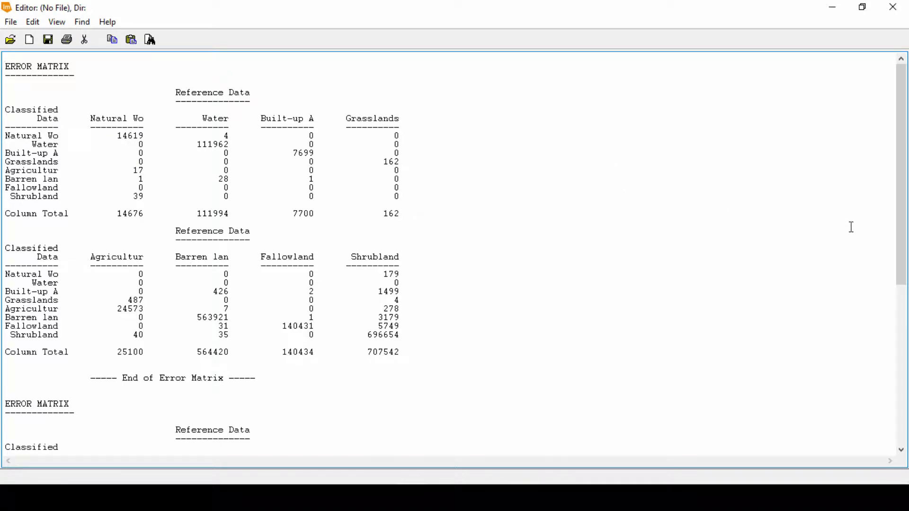
left_click_drag(902, 195, 905, 303)
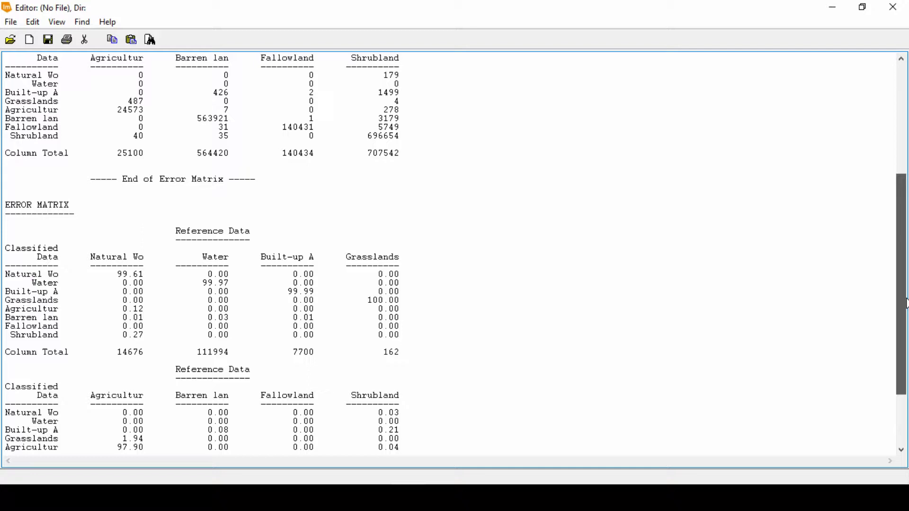
left_click_drag(905, 303, 905, 311)
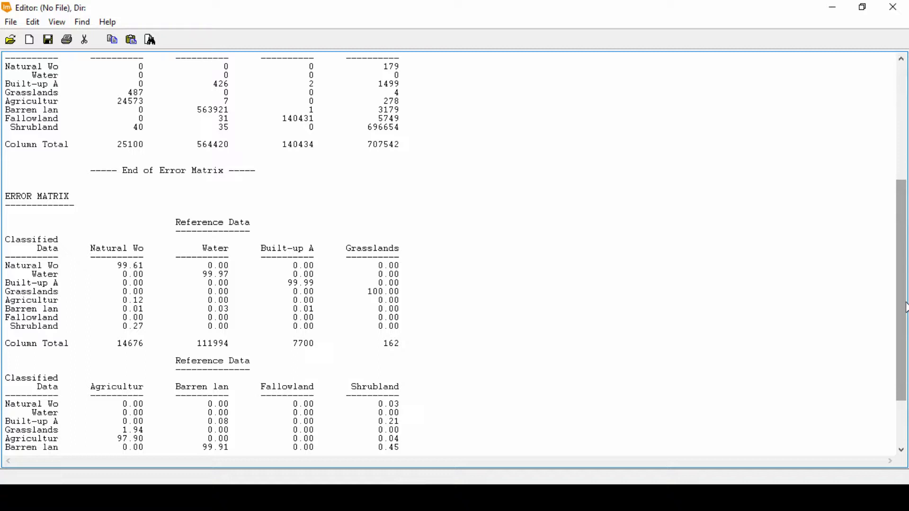
left_click_drag(905, 308, 901, 339)
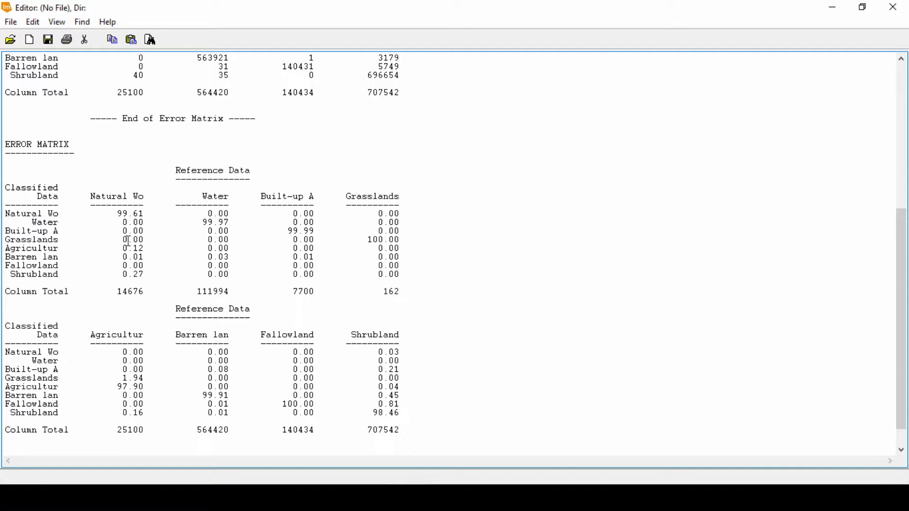
Step: Highlight the Natural Woodlands 99.61% value and its misclassified percentages, then clear the highlight
left_click_drag(112, 213, 122, 214)
left_click_drag(145, 274, 117, 248)
left_click(332, 300)
Step: Close the error matrix report and Process List, then Select None on the signature rows
left_click(888, 13)
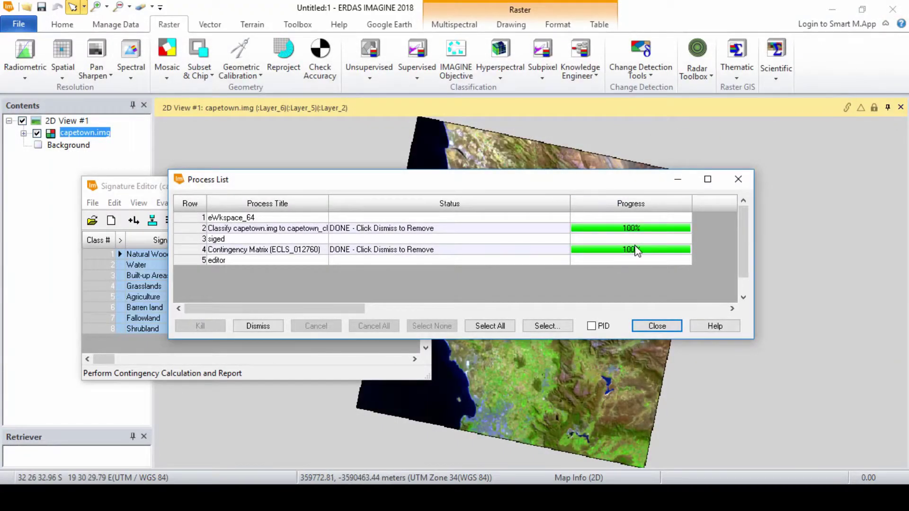
left_click(655, 327)
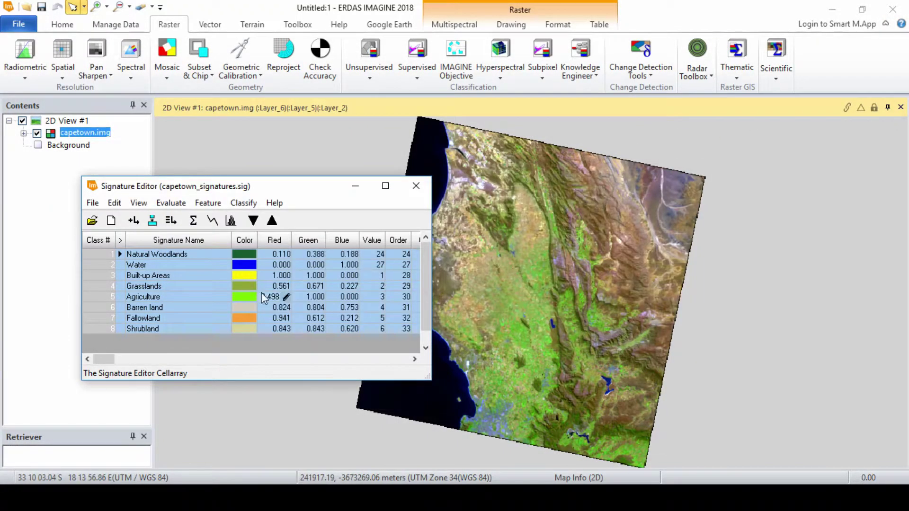
right_click(107, 303)
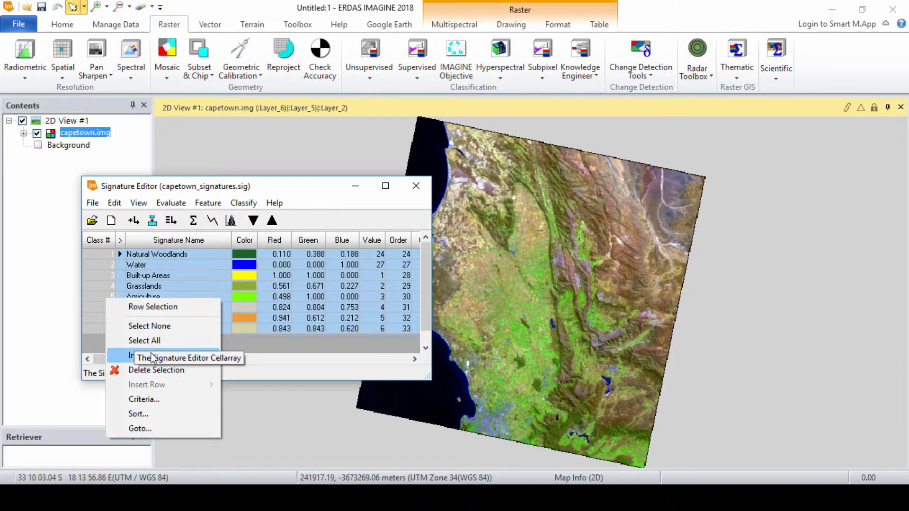
left_click(155, 328)
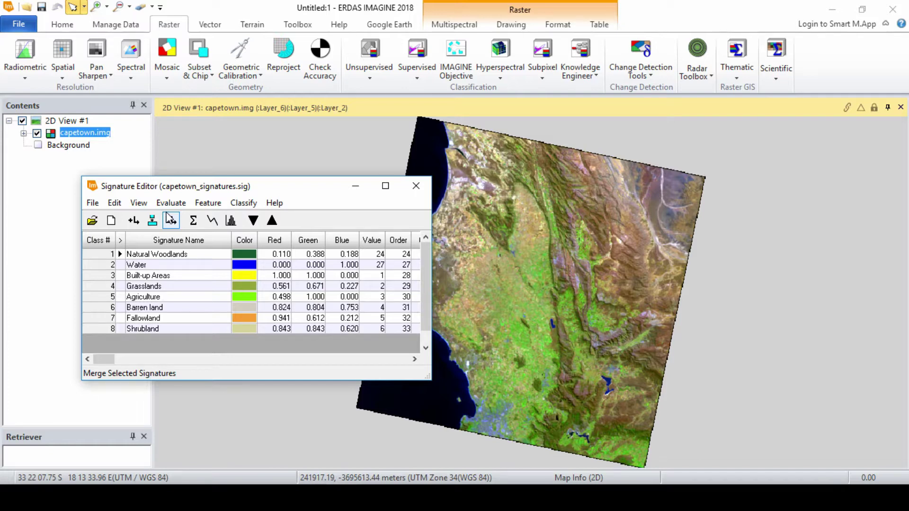
Step: Show Natural Woodlands statistics and enlarge the window to display all seven layers
left_click(139, 203)
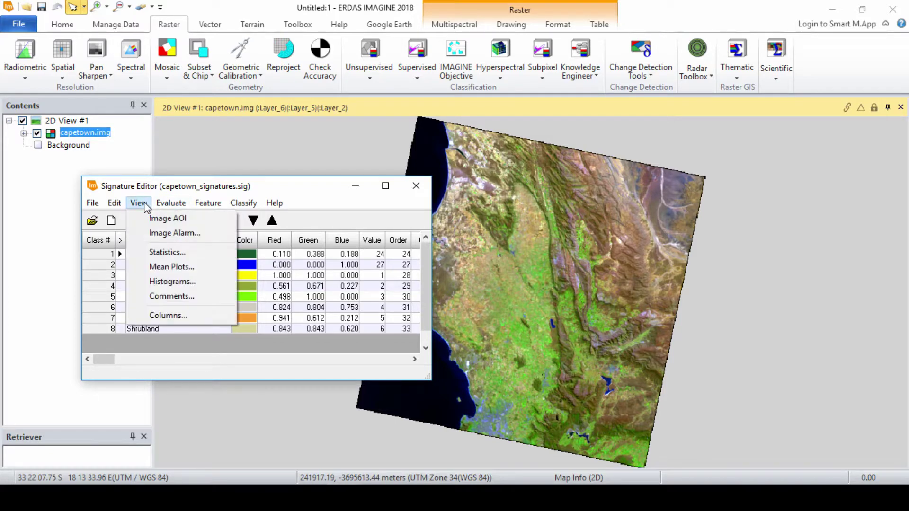
left_click(162, 251)
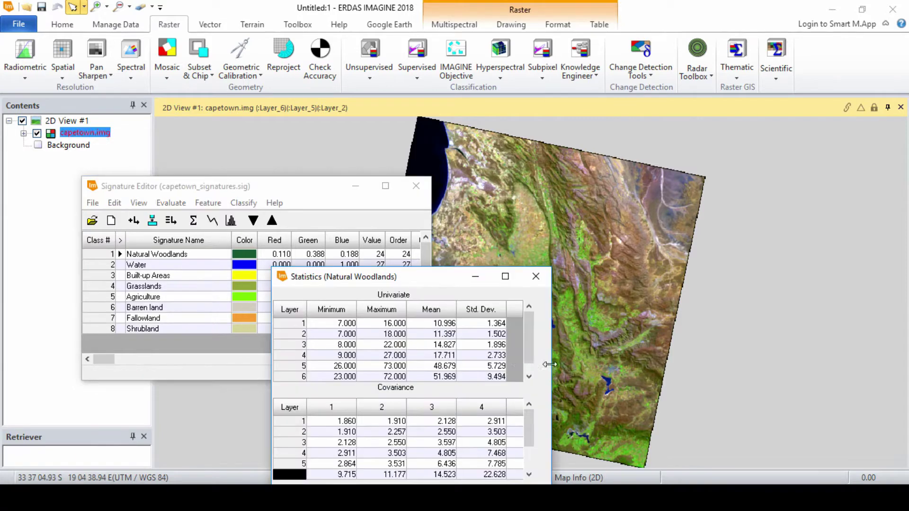
mouse_move(431, 276)
left_mouse_down()
mouse_move(548, 198)
mouse_move(621, 175)
left_mouse_up()
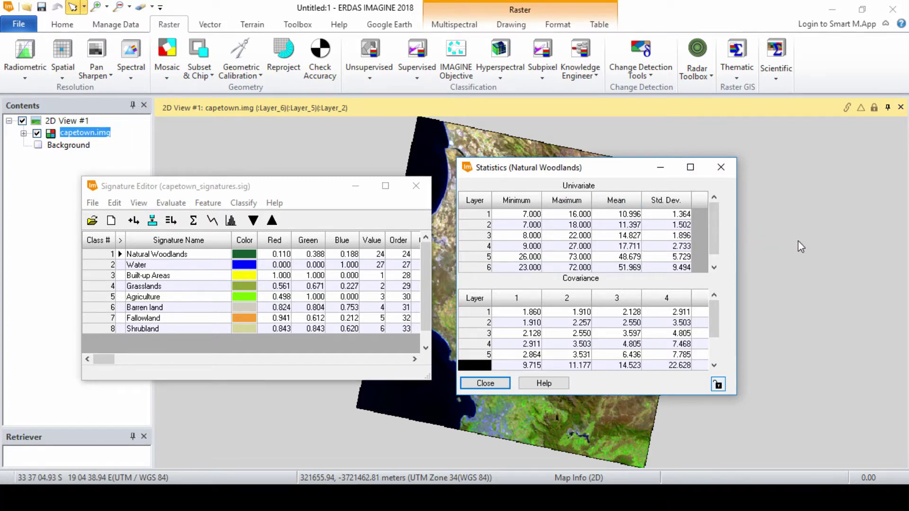
left_click_drag(737, 394, 825, 461)
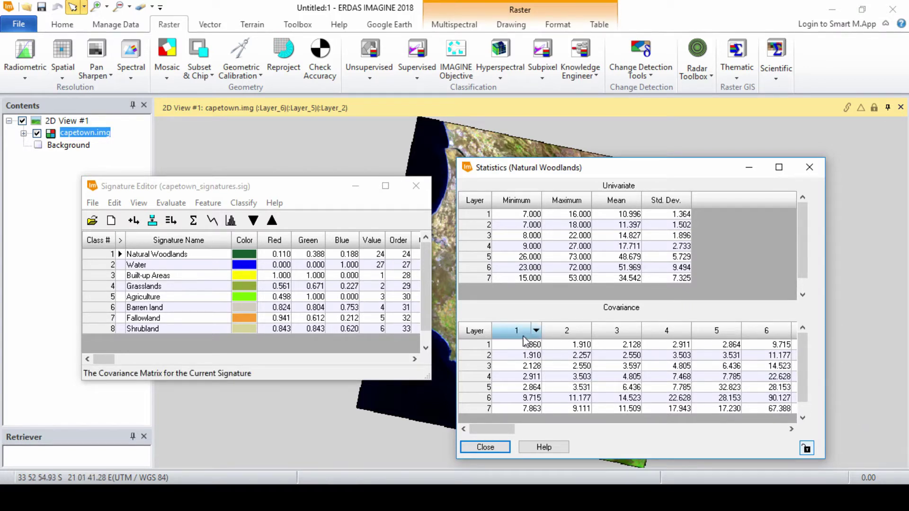
Step: Select the covariance matrix columns and begin an export, then cancel it
left_click_drag(523, 329, 769, 328)
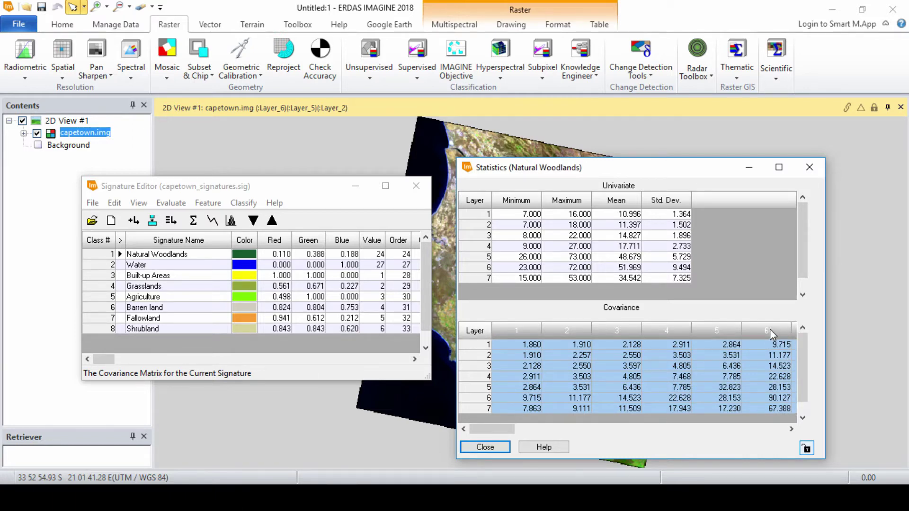
right_click(762, 332)
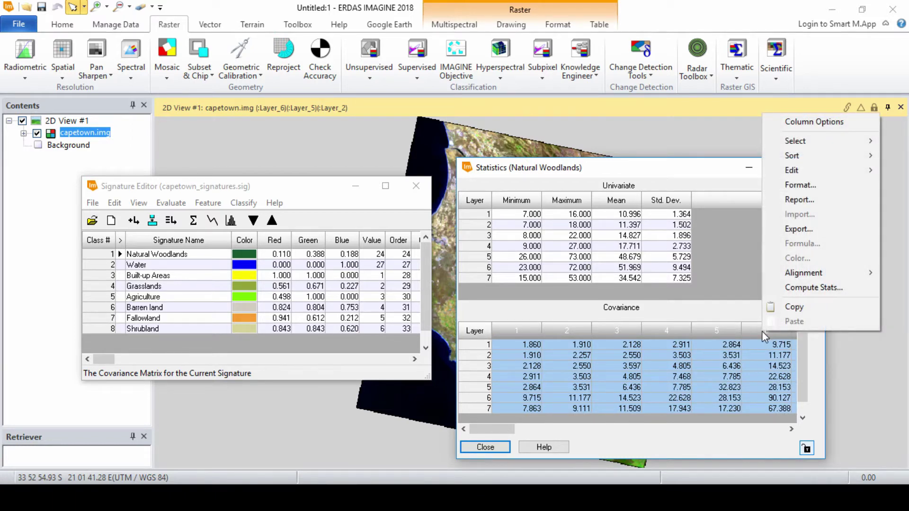
left_click(800, 229)
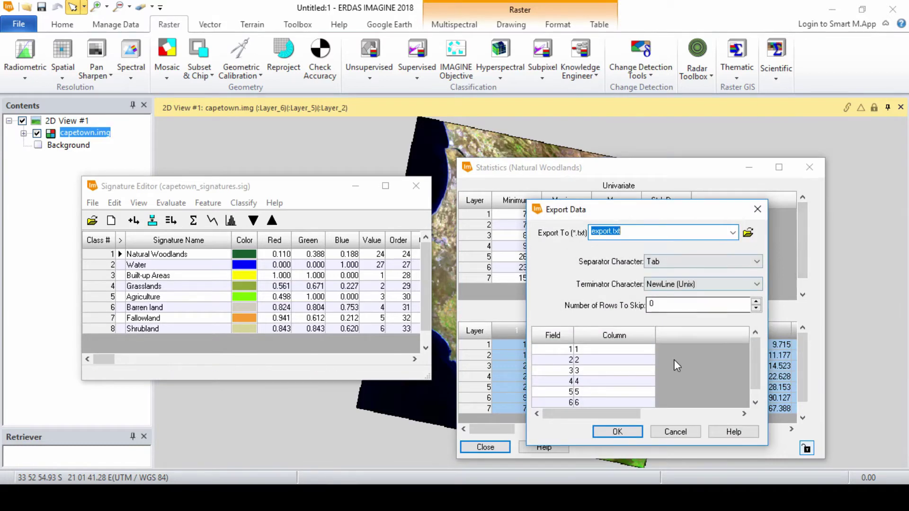
left_click(682, 432)
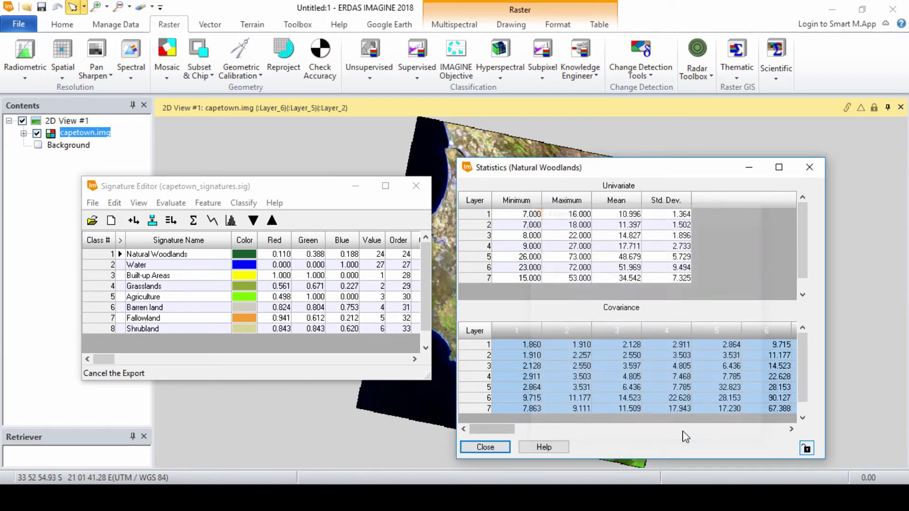
Step: Close the Natural Woodlands statistics window and save the signatures with File > Save
left_click(486, 448)
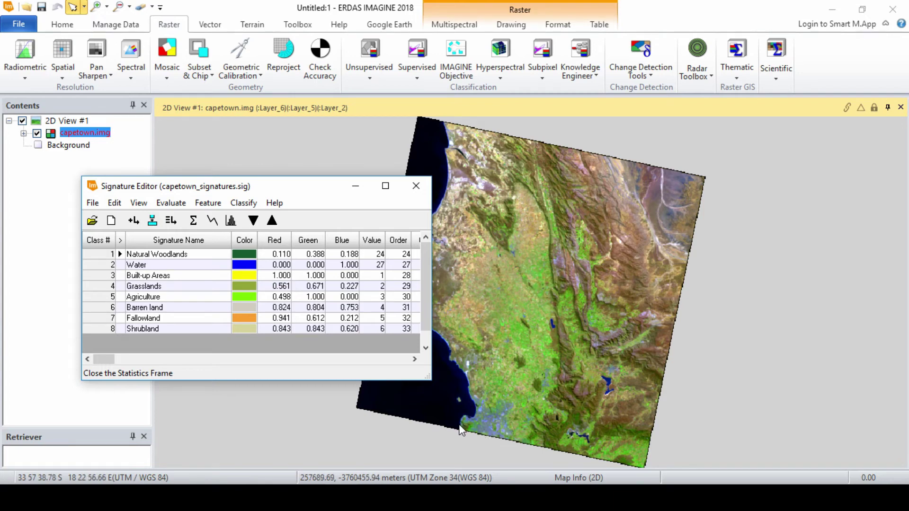
left_click(174, 284)
left_click(93, 203)
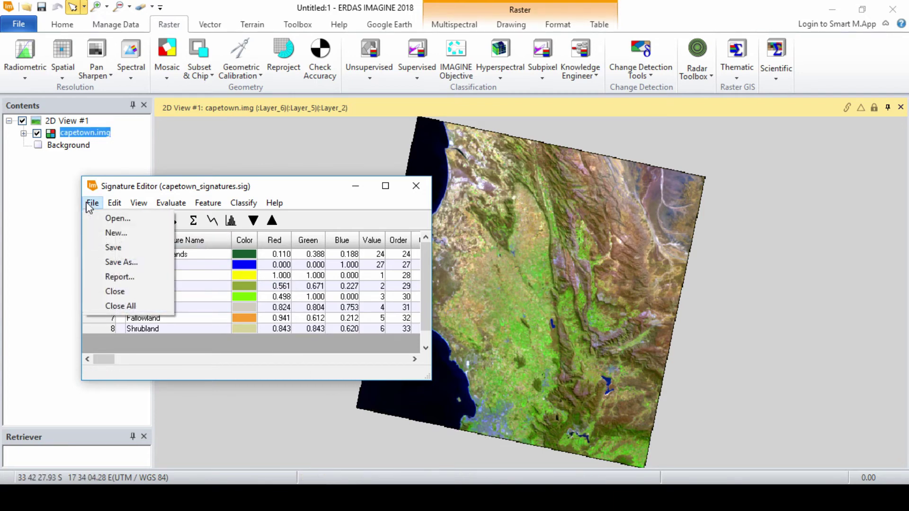
left_click(114, 254)
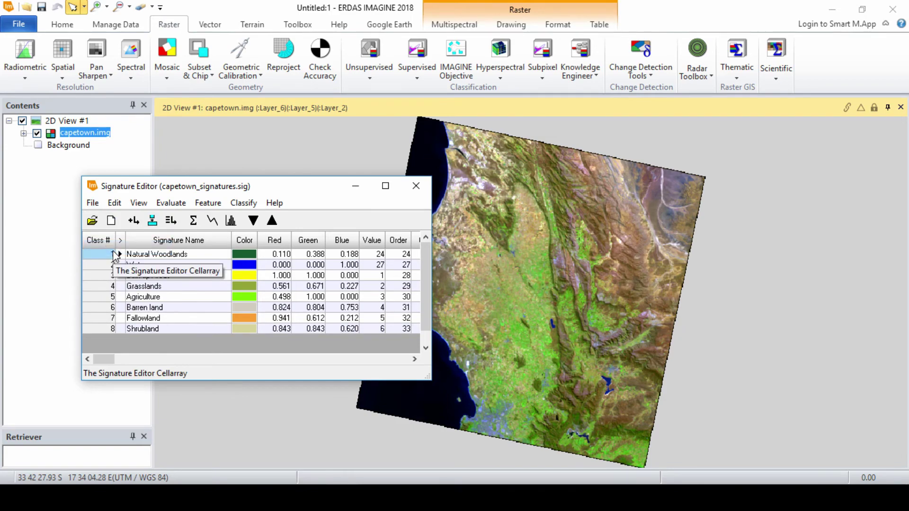